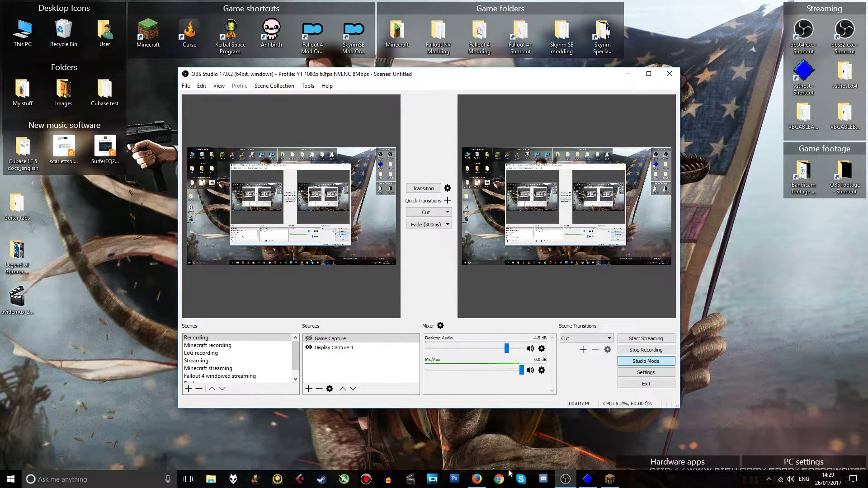
# - Switch to Firefox to view the OBS Studio download page, and minimize the browser
pyautogui.click(477, 480)
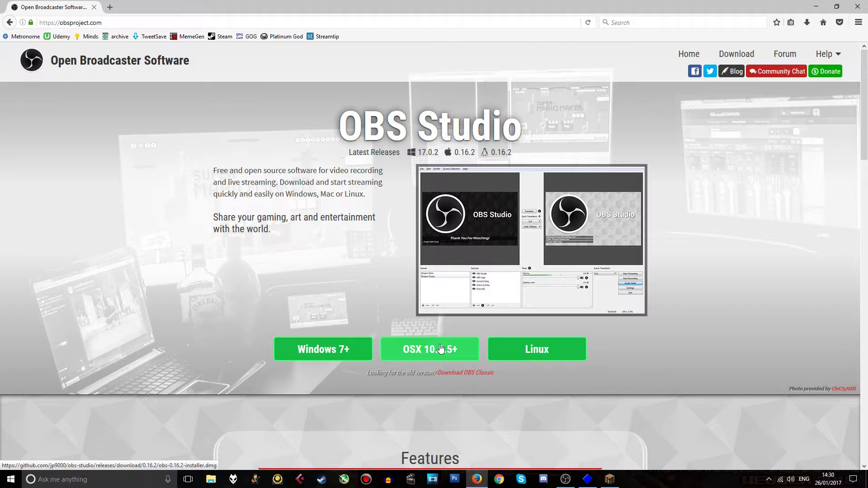
pyautogui.click(816, 7)
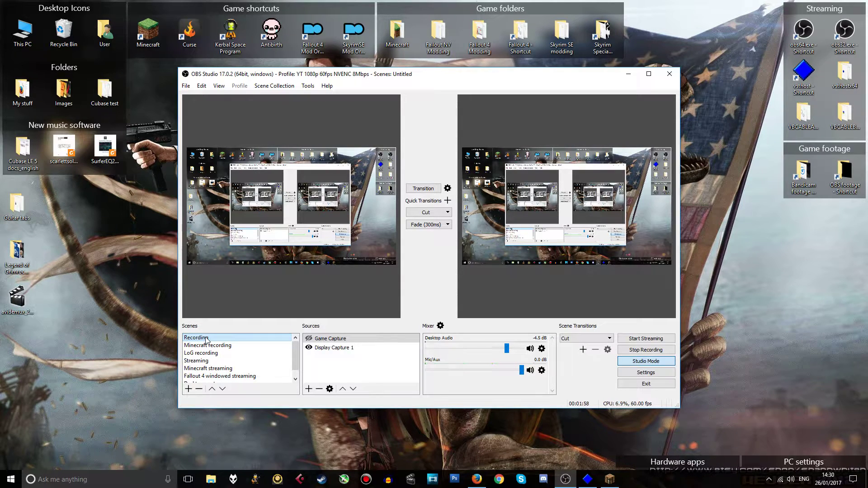
# - Examine the source types that can be added to the Recording scene, and dismiss the list without adding one
pyautogui.click(348, 340)
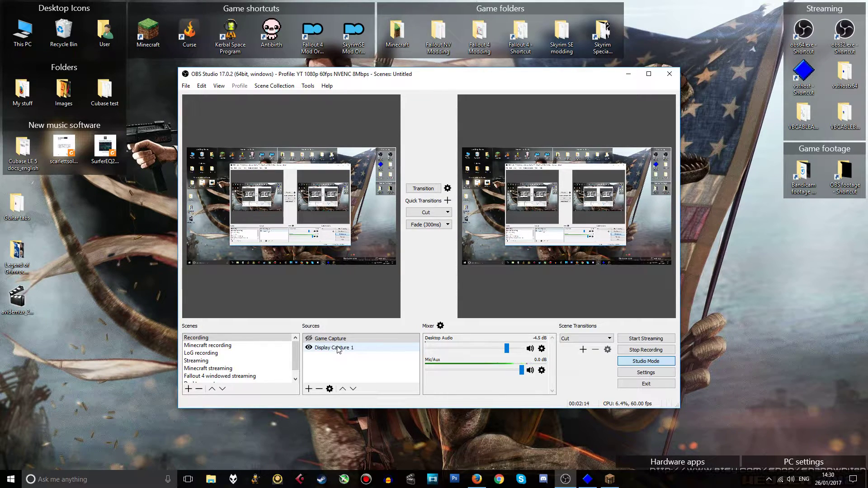
pyautogui.click(322, 340)
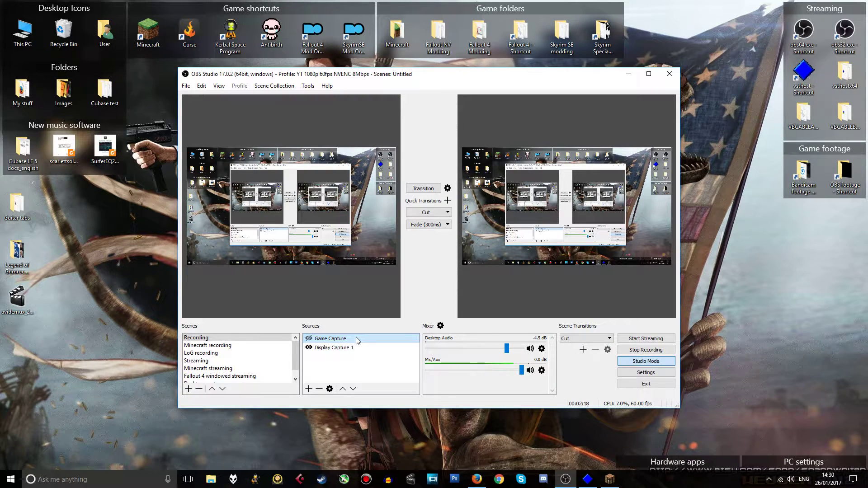
pyautogui.click(309, 389)
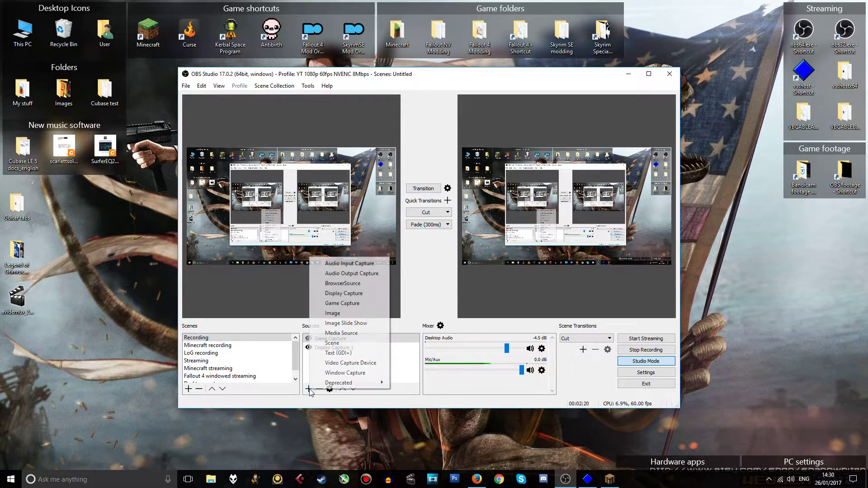
pyautogui.moveTo(315, 383)
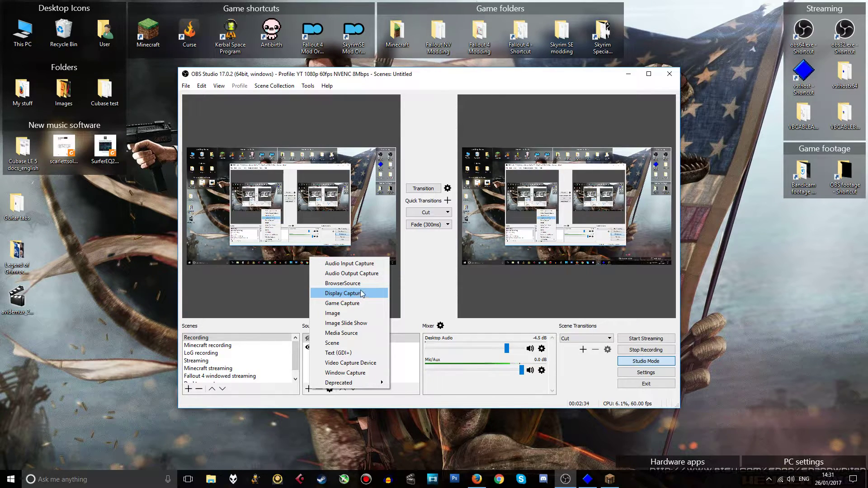
pyautogui.click(438, 78)
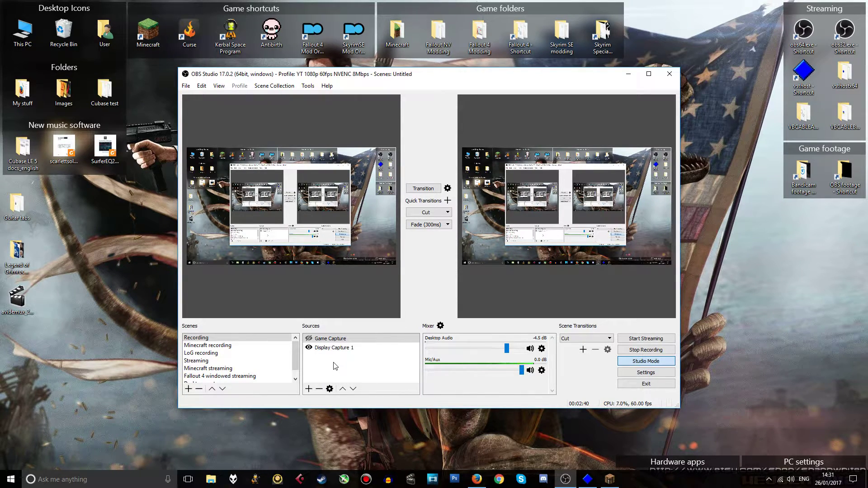
# - Show the Game Capture source in the recorded output, and hide it again to return to the display capture
pyautogui.click(309, 339)
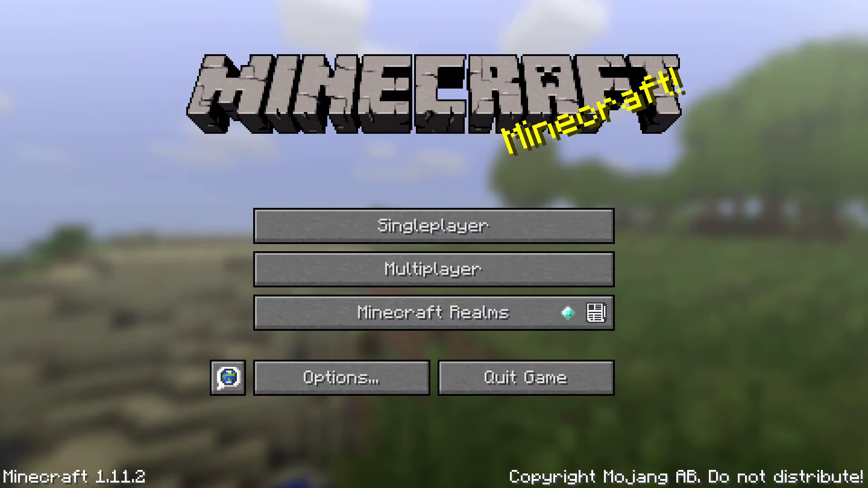
pyautogui.click(427, 192)
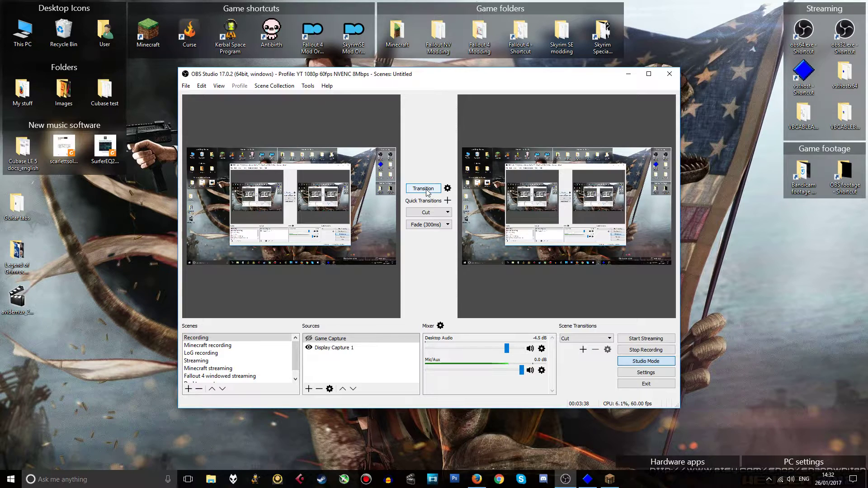
pyautogui.click(206, 340)
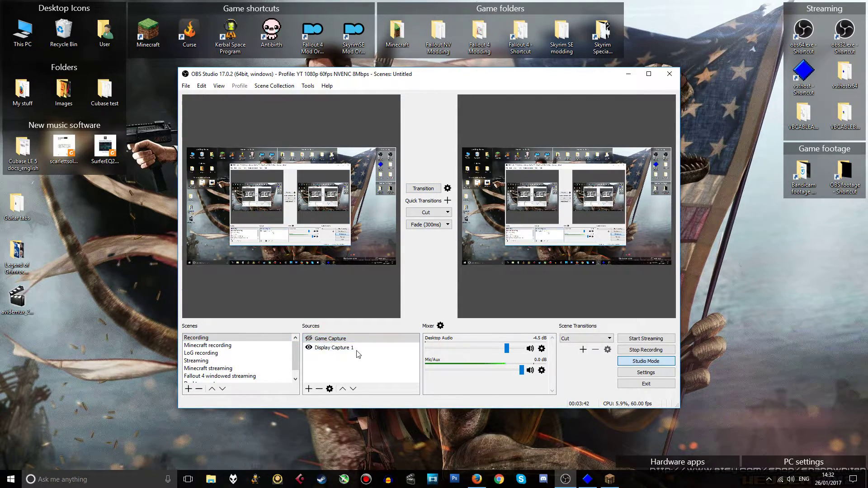
# - Open the properties of the Game Capture source and examine its capture modes, keeping Capture specific window
pyautogui.click(342, 339)
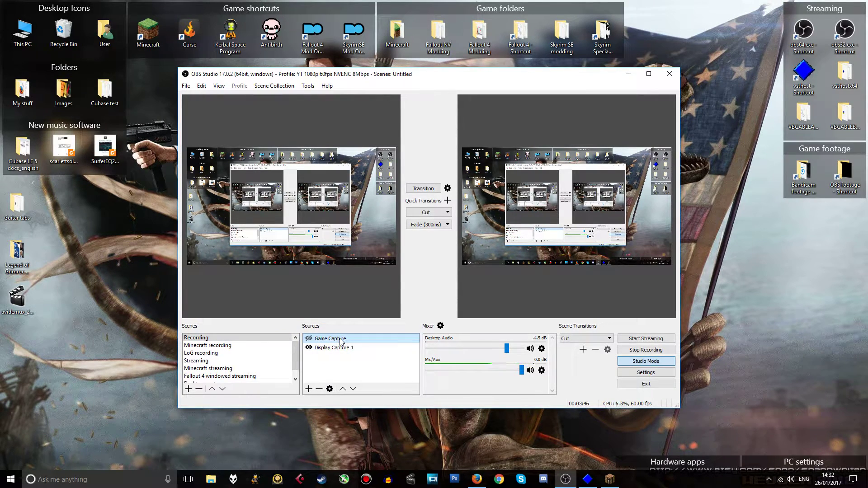
pyautogui.rightClick(341, 341)
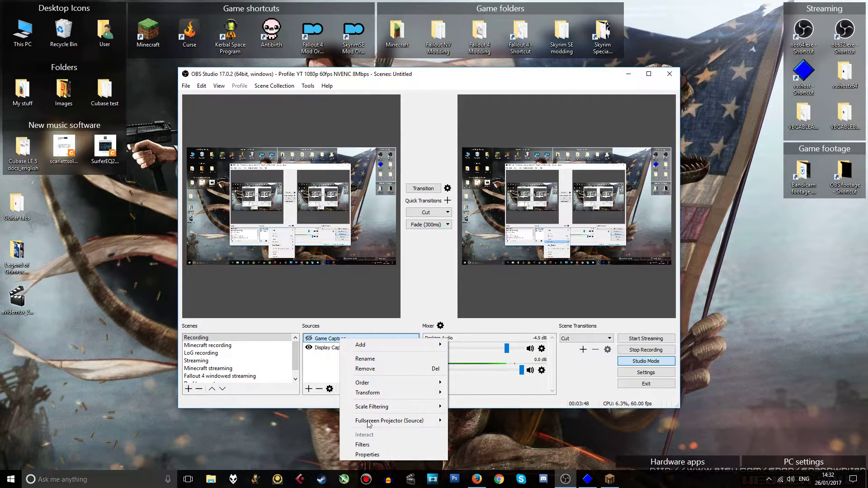
pyautogui.click(367, 454)
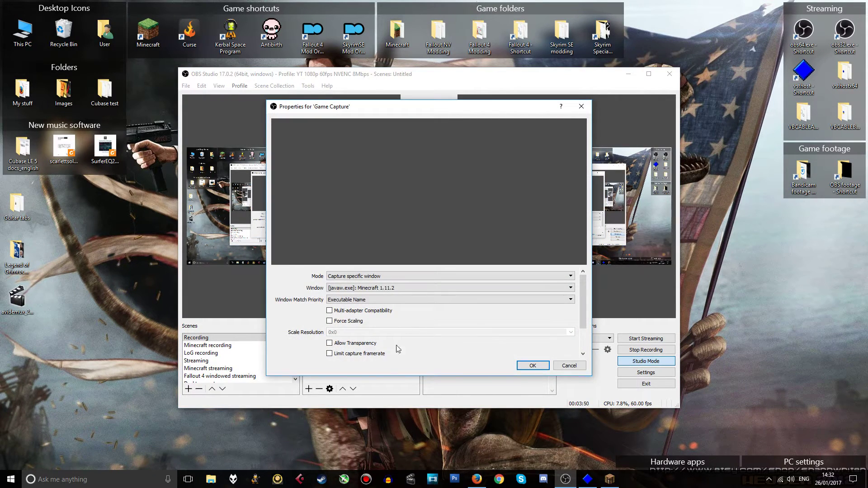
pyautogui.click(422, 276)
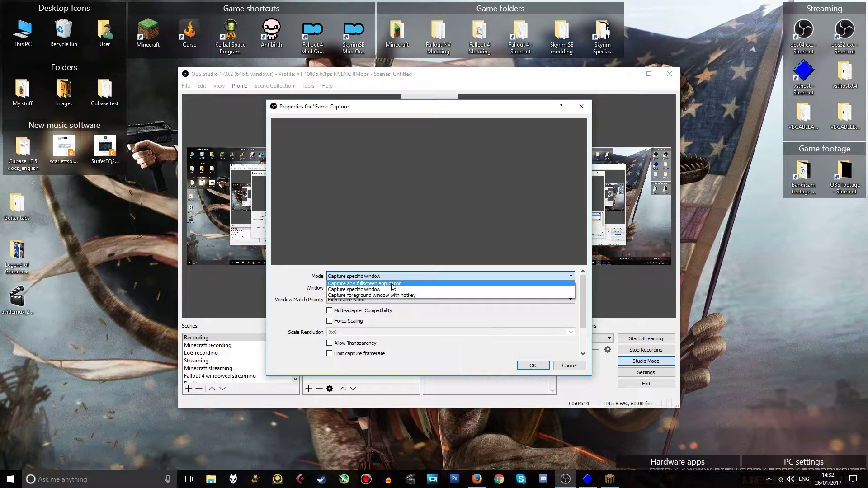
pyautogui.click(419, 276)
pyautogui.click(418, 276)
pyautogui.click(415, 274)
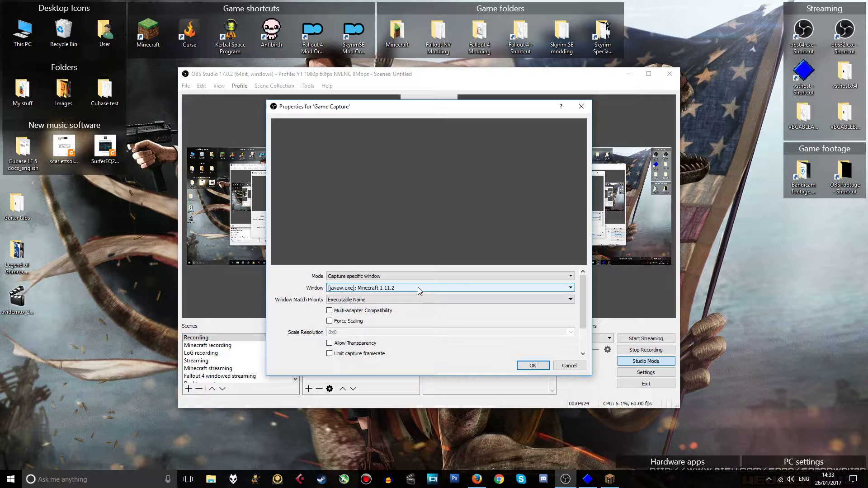
# - Review the windows available to Game Capture, keep the Minecraft 1.11.2 window, and accept the source properties
pyautogui.click(419, 288)
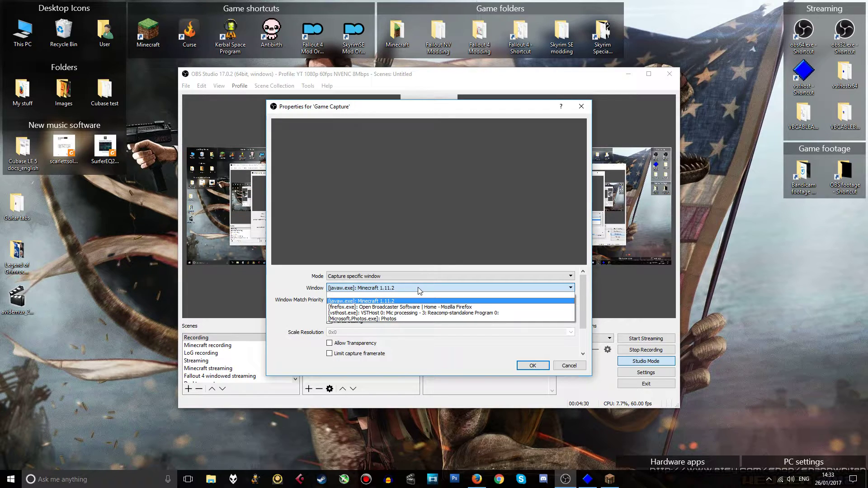
pyautogui.click(392, 290)
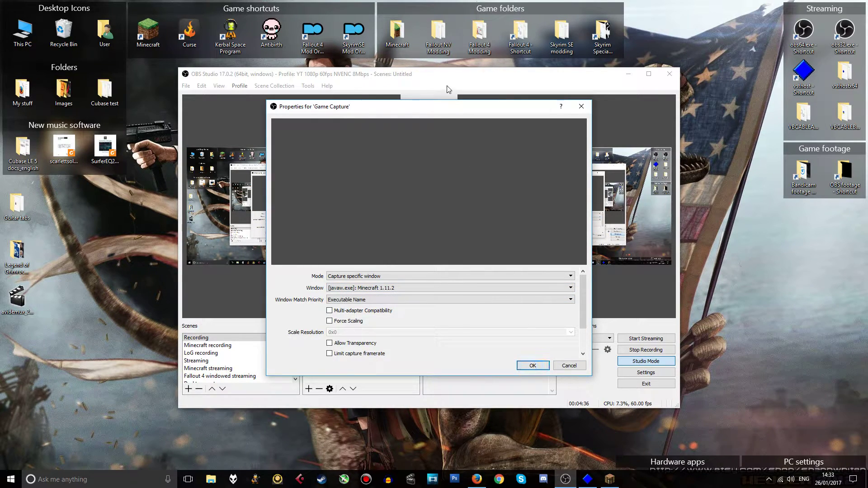
pyautogui.moveTo(434, 112)
pyautogui.mouseDown()
pyautogui.moveTo(672, 160)
pyautogui.moveTo(438, 91)
pyautogui.moveTo(427, 111)
pyautogui.mouseUp()
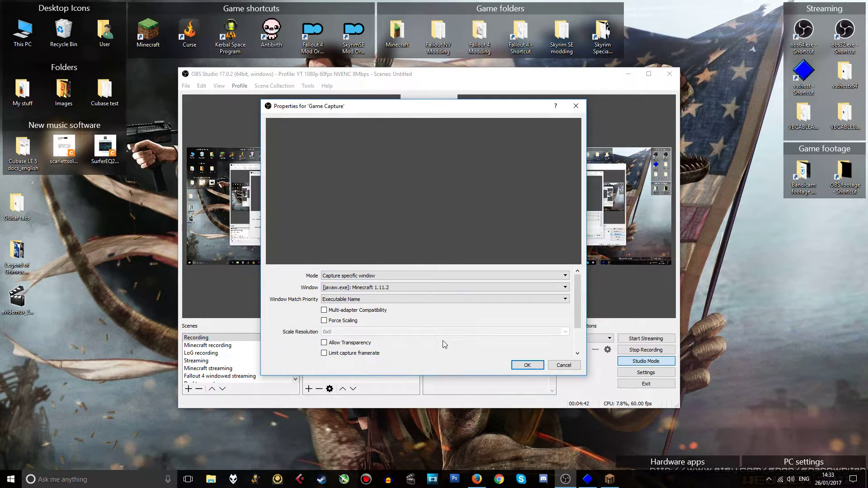
pyautogui.click(521, 366)
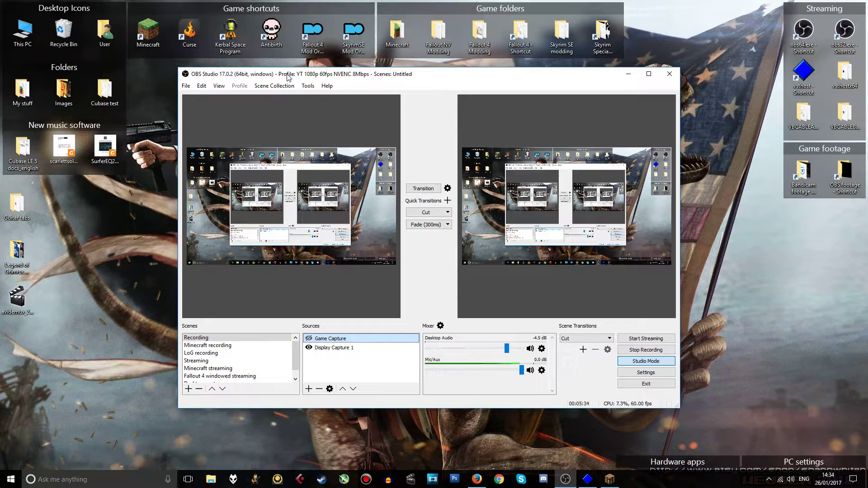
# - Open the OBS settings and review the general options and the available streaming services, keeping Twitch
pyautogui.click(646, 373)
pyautogui.moveTo(391, 74)
pyautogui.mouseDown()
pyautogui.moveTo(684, 193)
pyautogui.moveTo(363, 73)
pyautogui.moveTo(381, 83)
pyautogui.mouseUp()
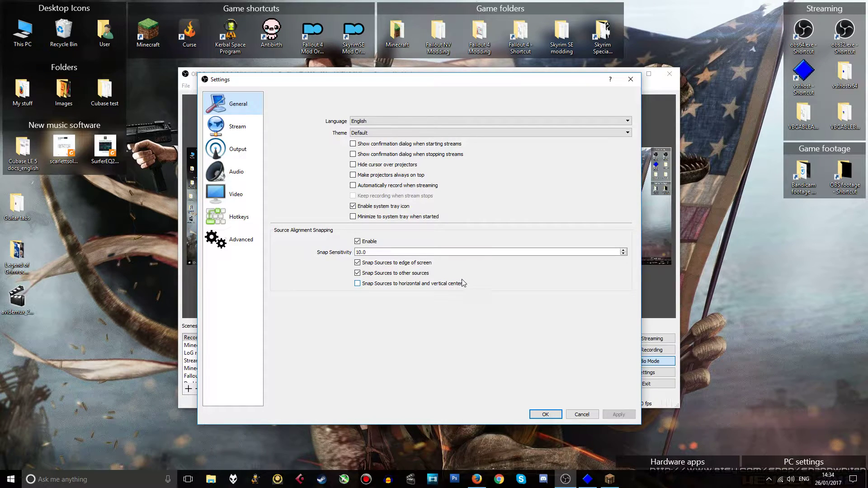
pyautogui.click(244, 130)
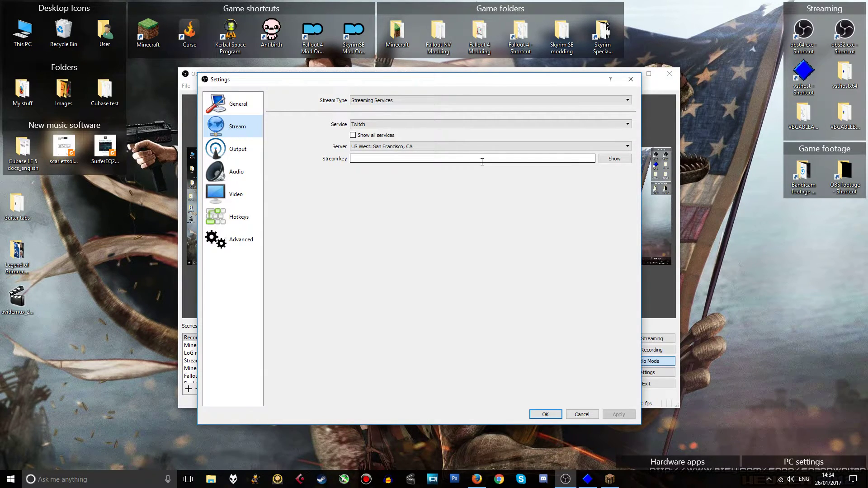
pyautogui.click(477, 125)
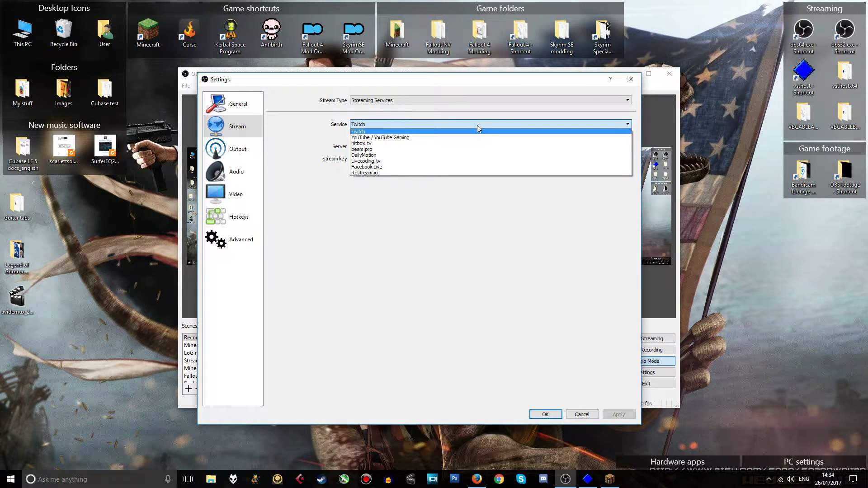
pyautogui.click(477, 124)
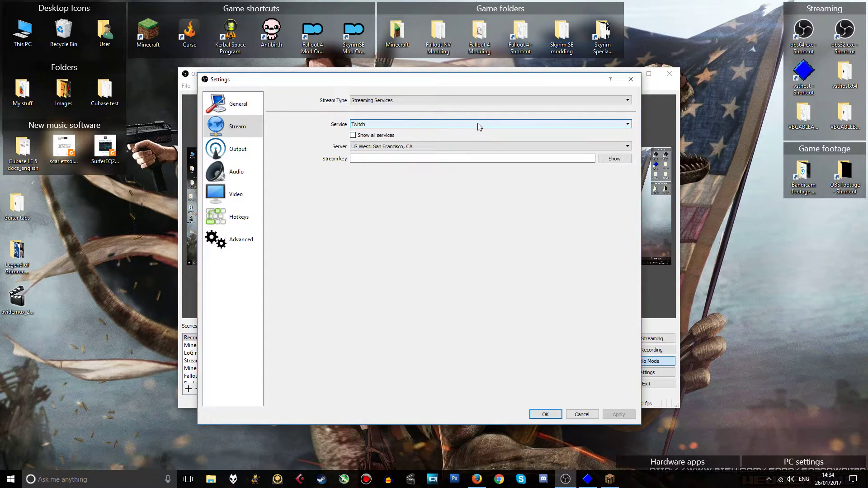
# - Review the output settings' encoder, audio bitrate and encoder preset choices, keeping Hardware (NVENC), 320 and High Quality
pyautogui.click(254, 156)
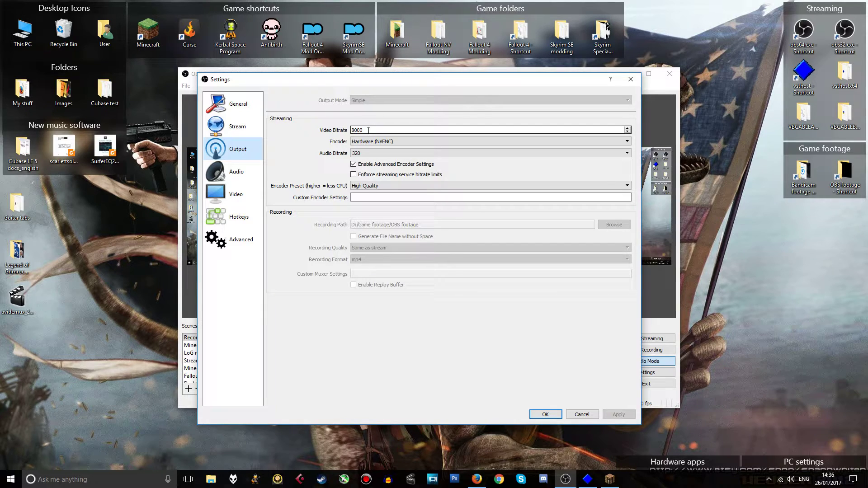
pyautogui.click(399, 144)
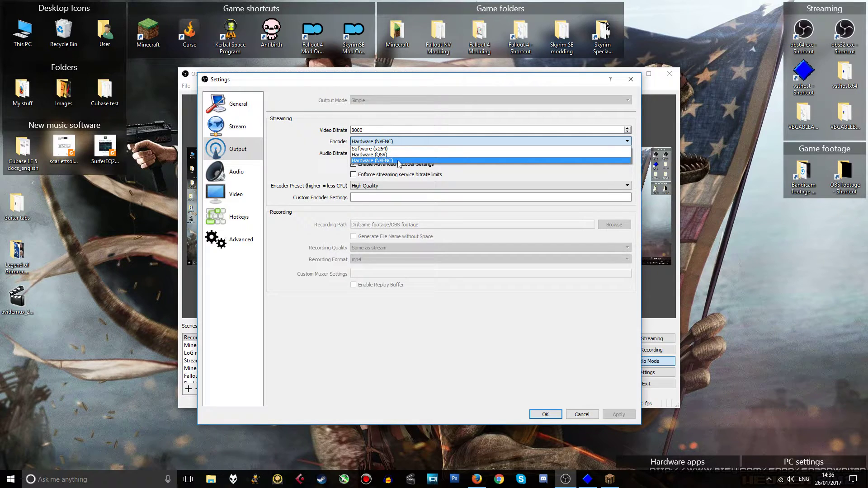
pyautogui.click(411, 142)
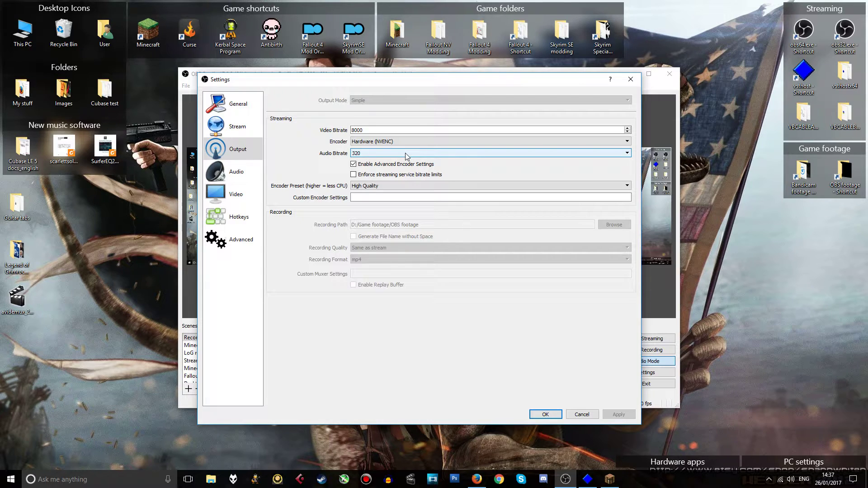
pyautogui.click(405, 153)
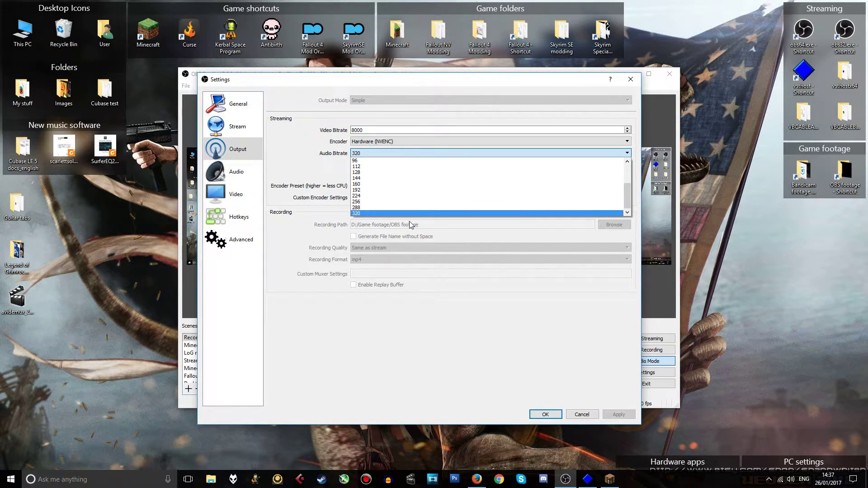
pyautogui.click(419, 153)
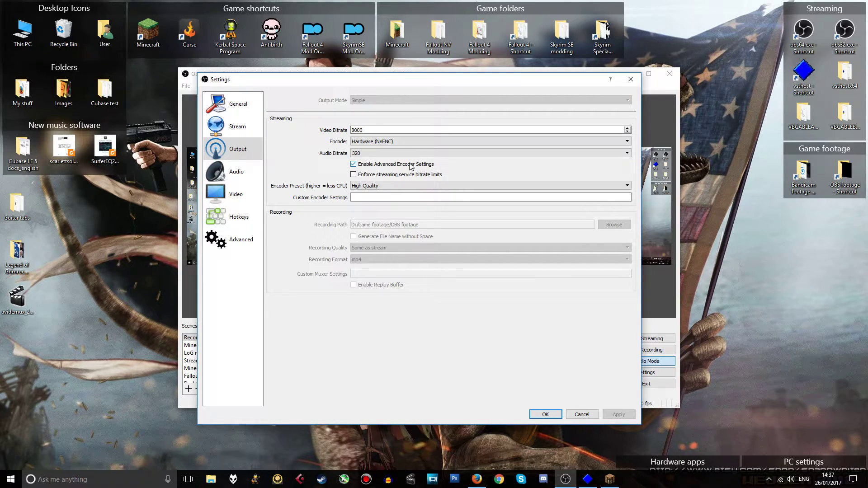
pyautogui.click(387, 188)
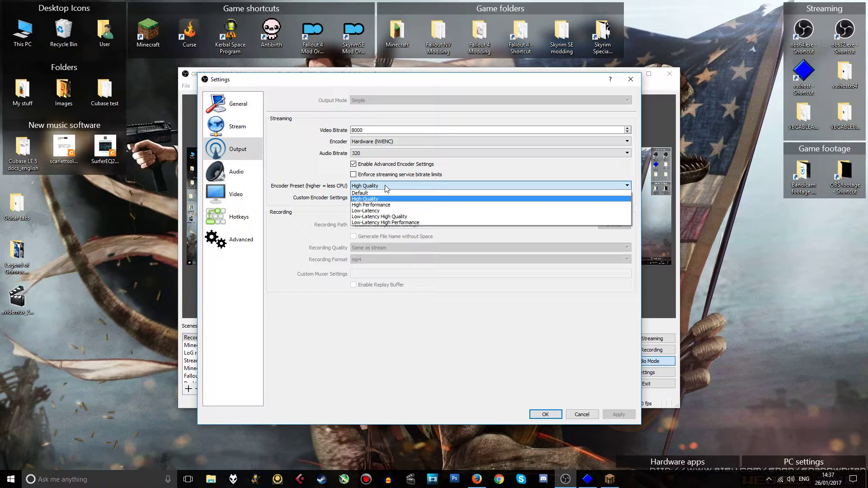
pyautogui.click(383, 185)
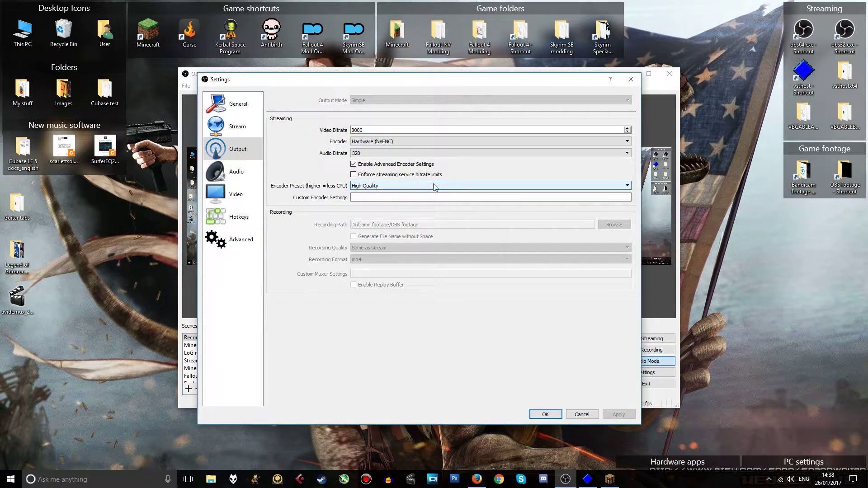
# - Review the audio settings' sample rate and desktop audio device choices, keeping 48khz and Default
pyautogui.click(241, 173)
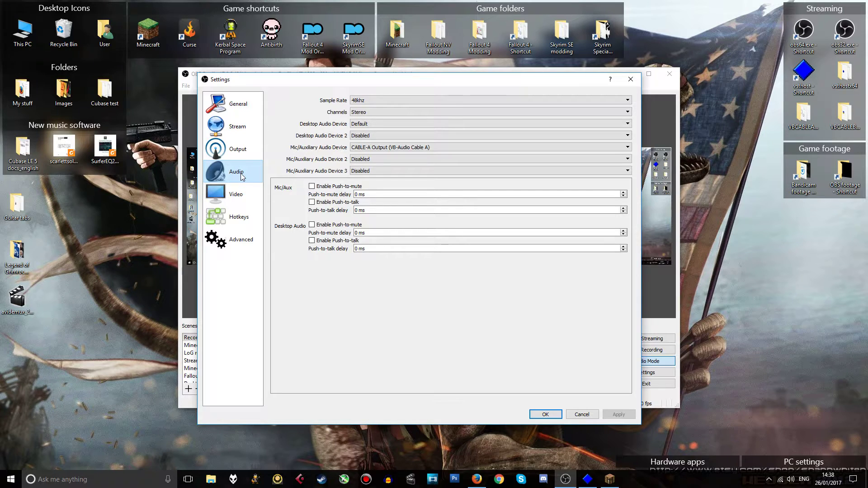
pyautogui.click(401, 101)
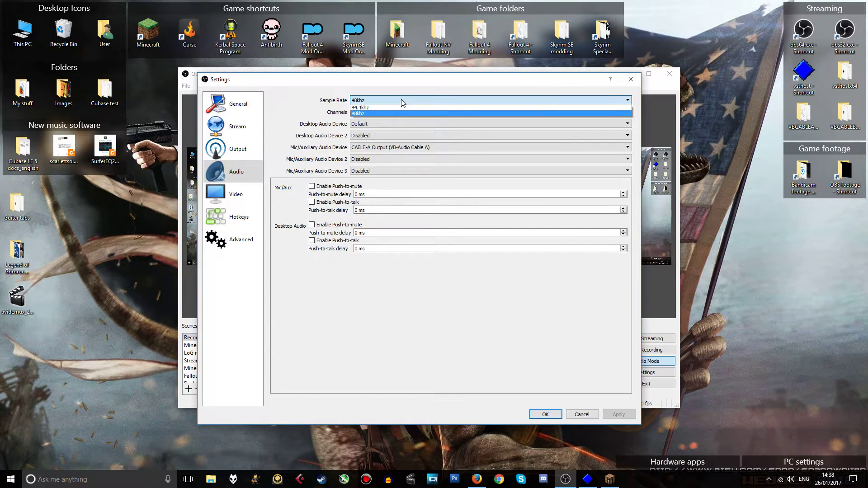
pyautogui.click(400, 100)
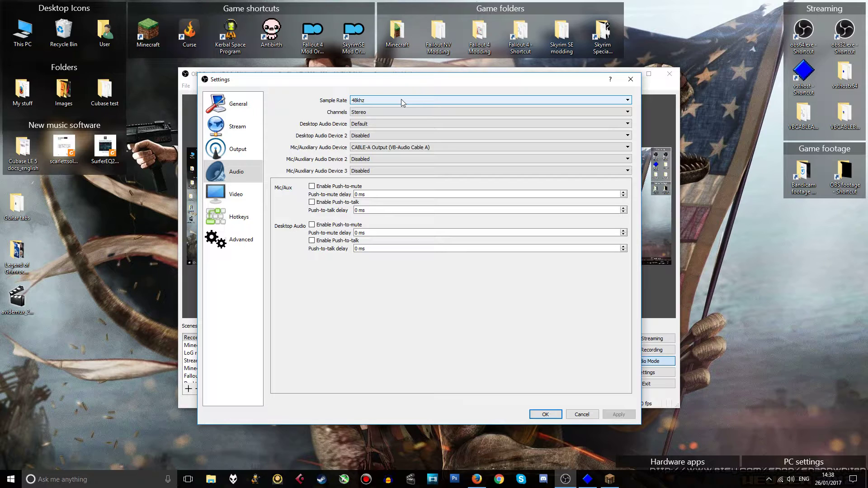
pyautogui.click(397, 124)
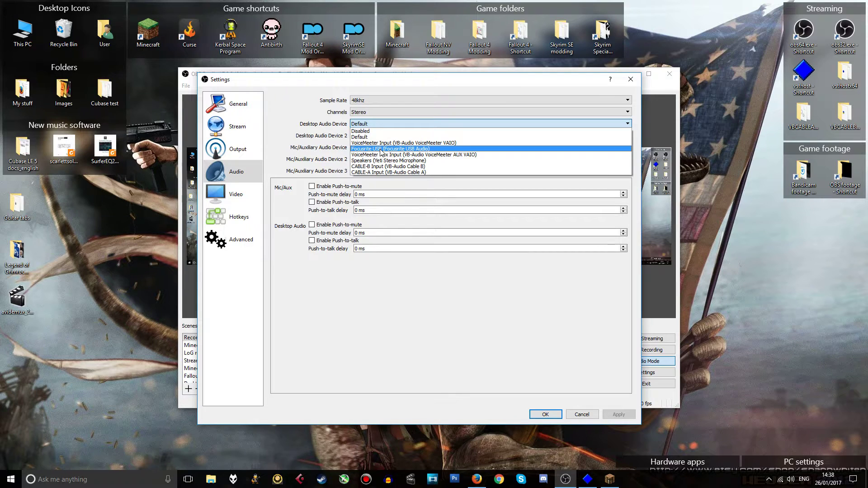
pyautogui.click(393, 124)
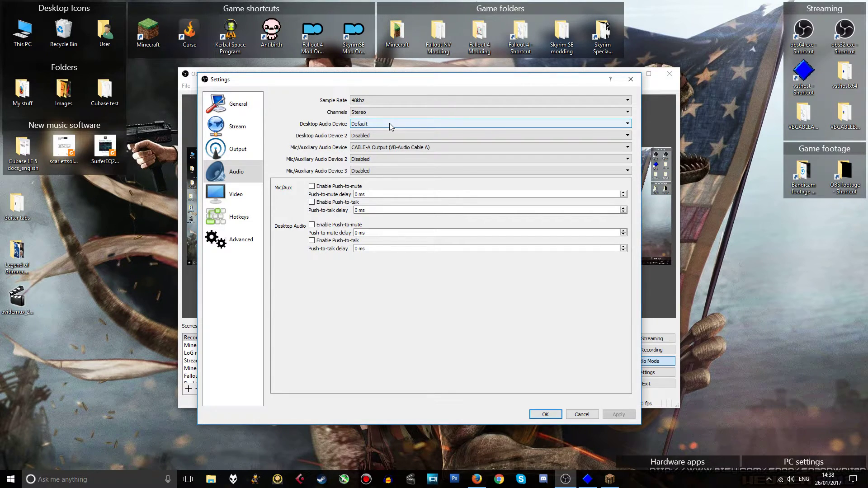
# - Review the devices available for the first Mic/Auxiliary Audio Device, keeping CABLE-A Output (VB-Audio Cable A)
pyautogui.click(442, 147)
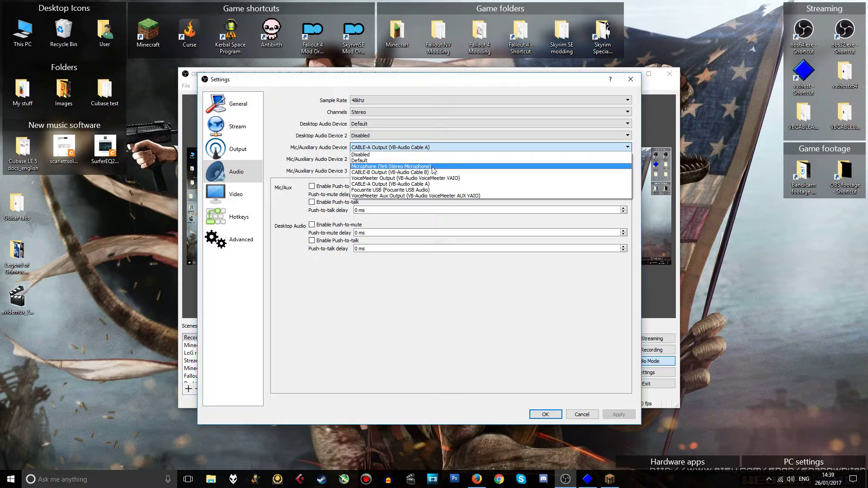
pyautogui.click(440, 145)
pyautogui.click(439, 146)
pyautogui.click(445, 147)
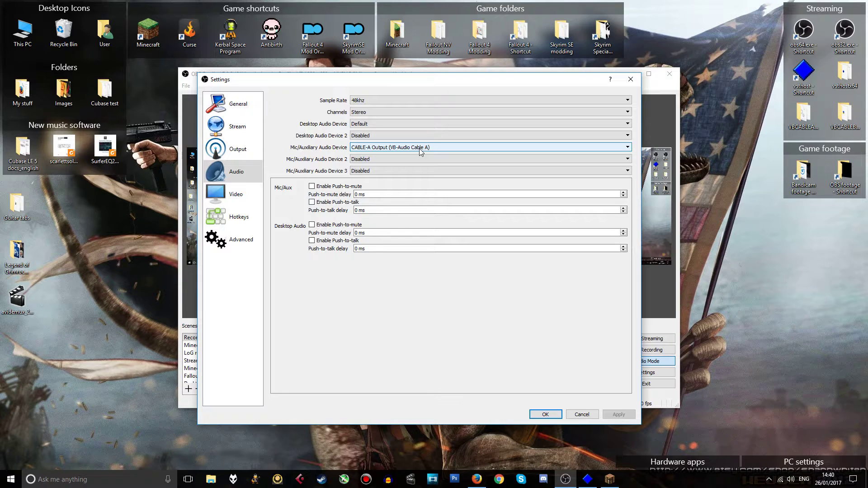
# - Review the video resolution and frame rate settings, the Start Recording hotkey, and the advanced settings
pyautogui.click(247, 196)
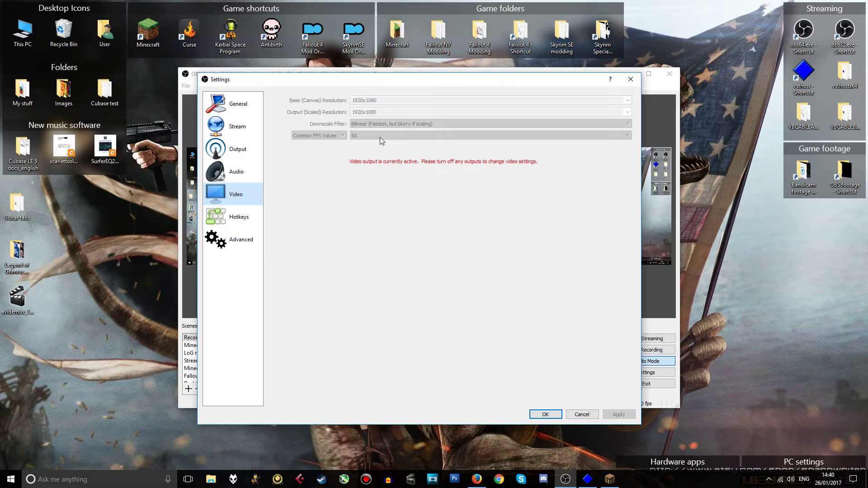
pyautogui.click(233, 218)
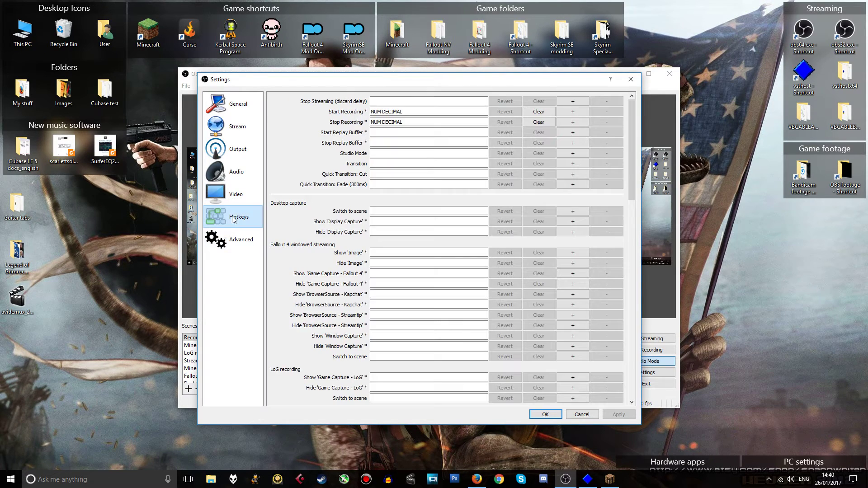
pyautogui.click(404, 113)
pyautogui.click(230, 245)
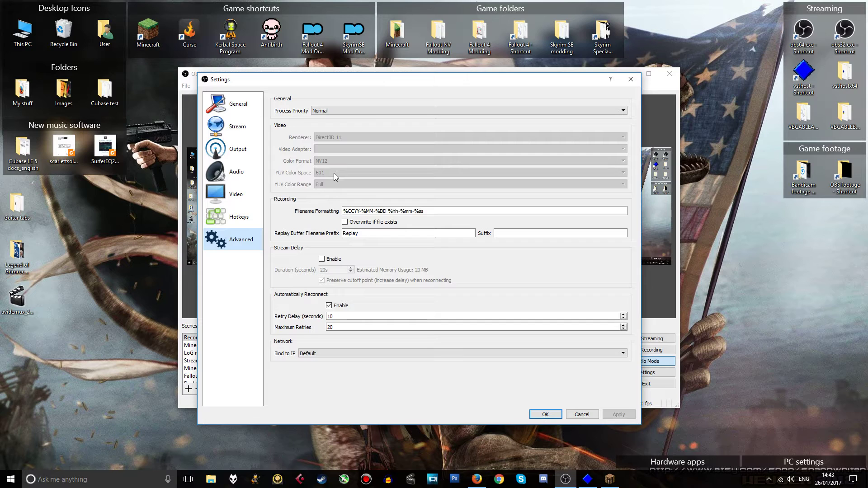
# - Recheck the hotkey and output settings, and accept the settings dialog
pyautogui.click(234, 209)
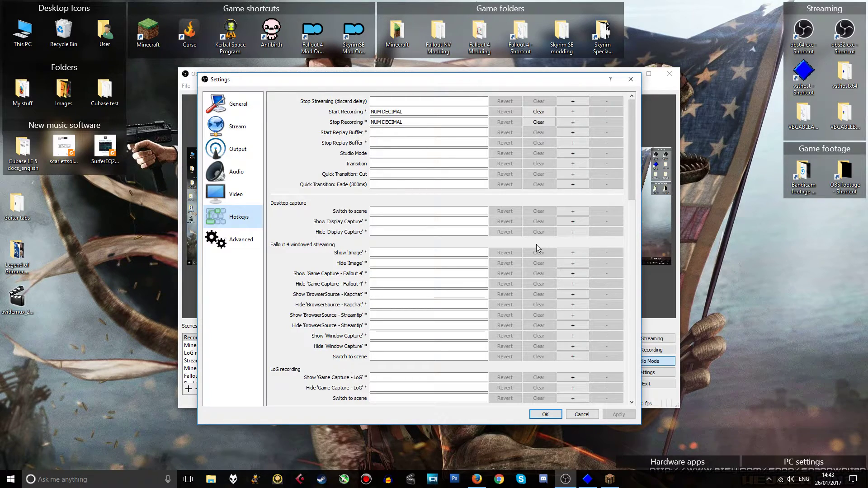
pyautogui.click(237, 149)
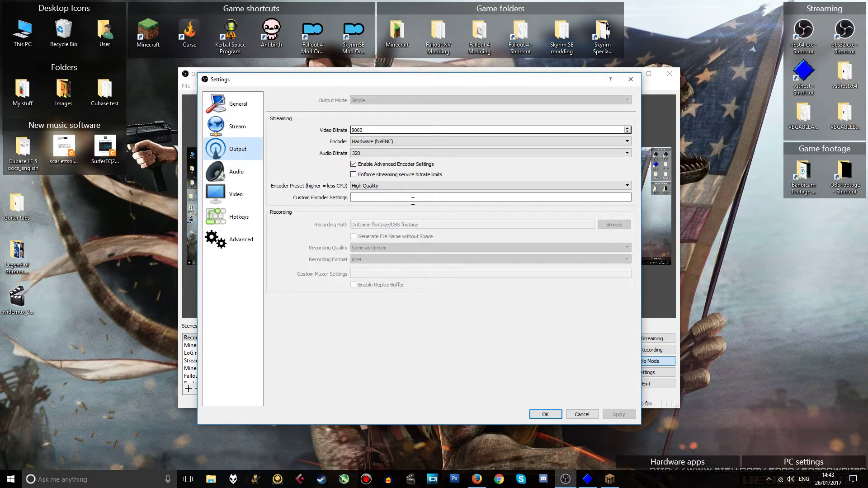
pyautogui.click(544, 414)
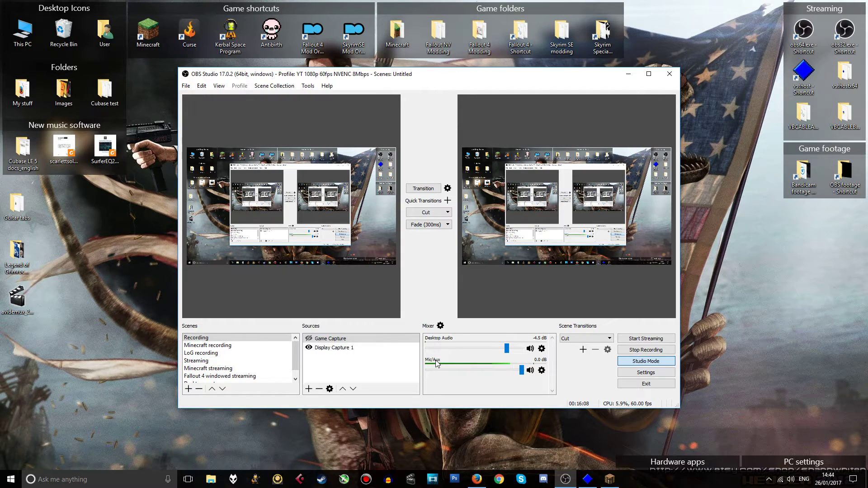
# - Check the device in the Mic/Aux properties, keep CABLE-A Output (VB-Audio Cable A), and accept the dialog
pyautogui.click(542, 371)
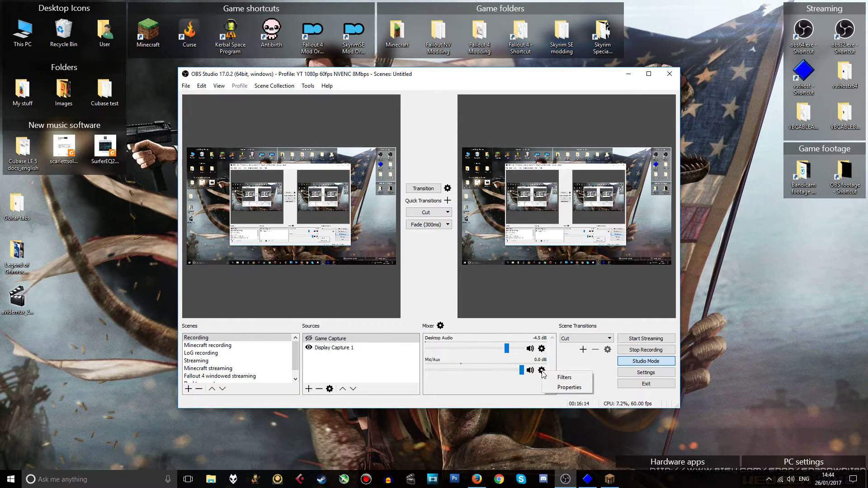
pyautogui.click(555, 389)
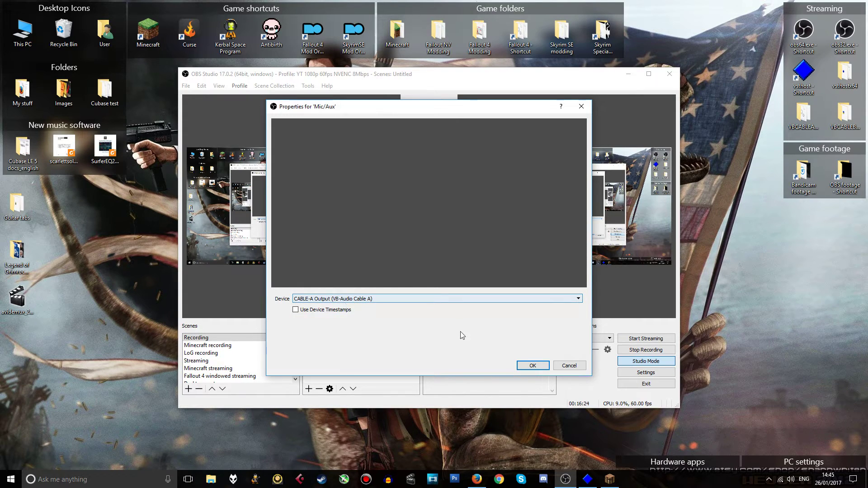
pyautogui.click(532, 366)
# - Open the Mic/Aux filters, examine the Noise Gate and Noise Suppression settings, and close the filters
pyautogui.click(541, 370)
pyautogui.click(556, 376)
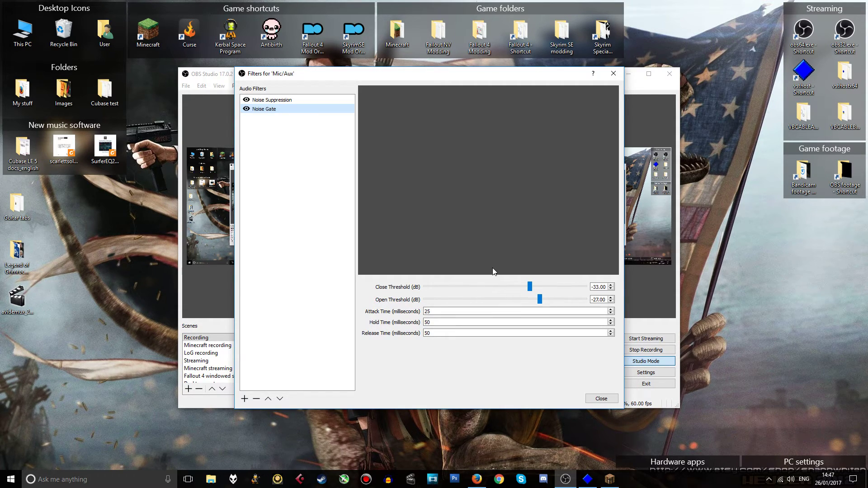
pyautogui.click(286, 104)
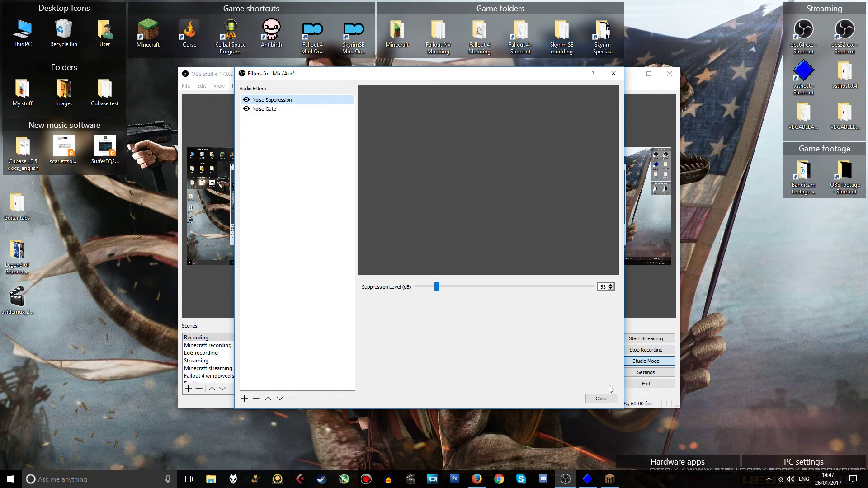
pyautogui.click(605, 400)
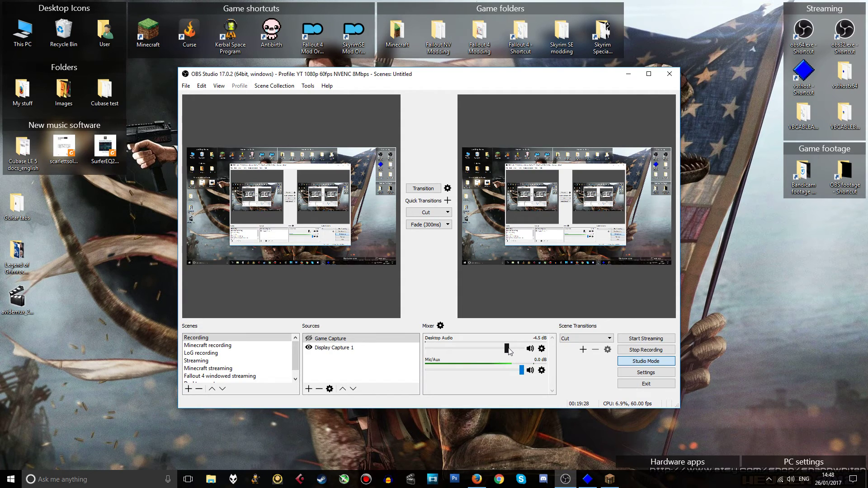
# - Open the Windows Volume Mixer, move it beside the OBS audio mixer to examine the Minecraft 1.11.2 volume, and close it
pyautogui.rightClick(793, 483)
pyautogui.click(788, 431)
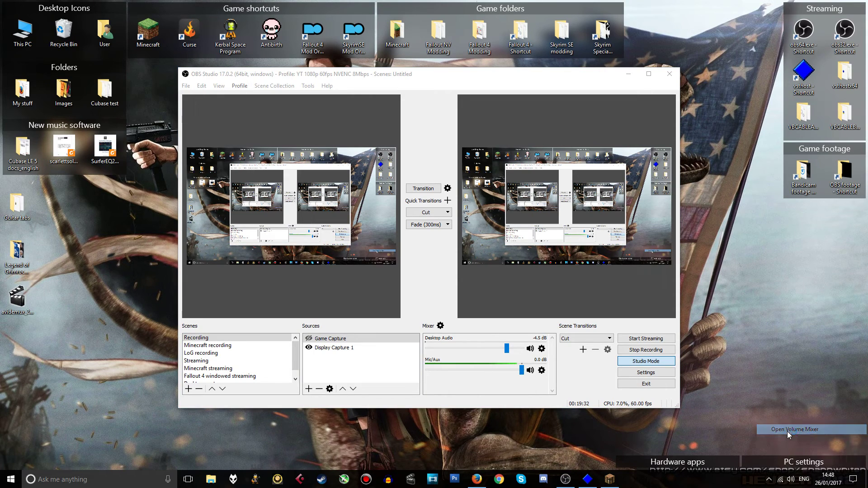
pyautogui.moveTo(765, 319); pyautogui.dragTo(648, 253)
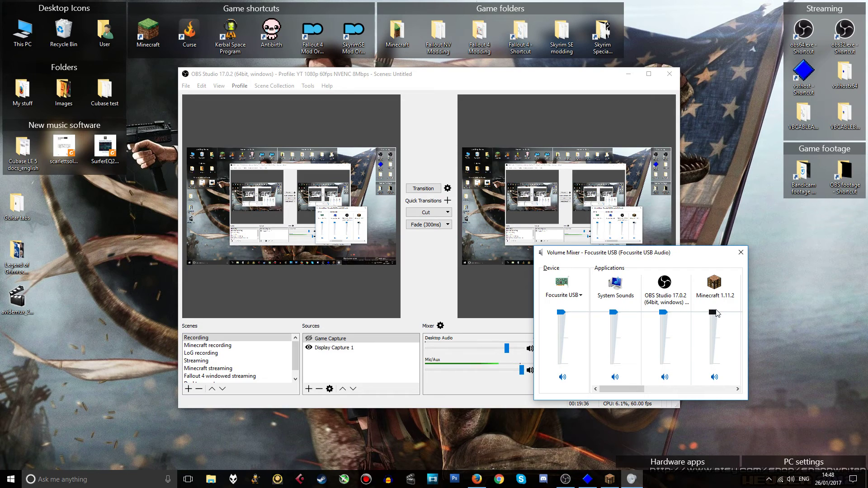
pyautogui.click(739, 253)
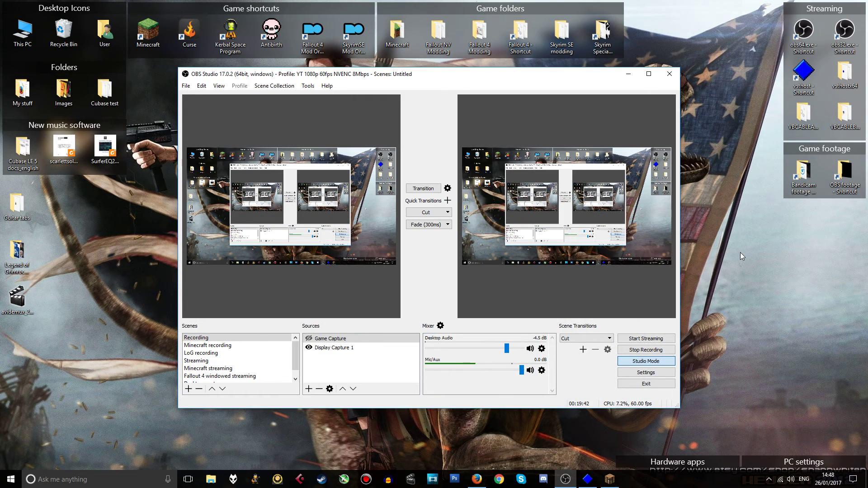